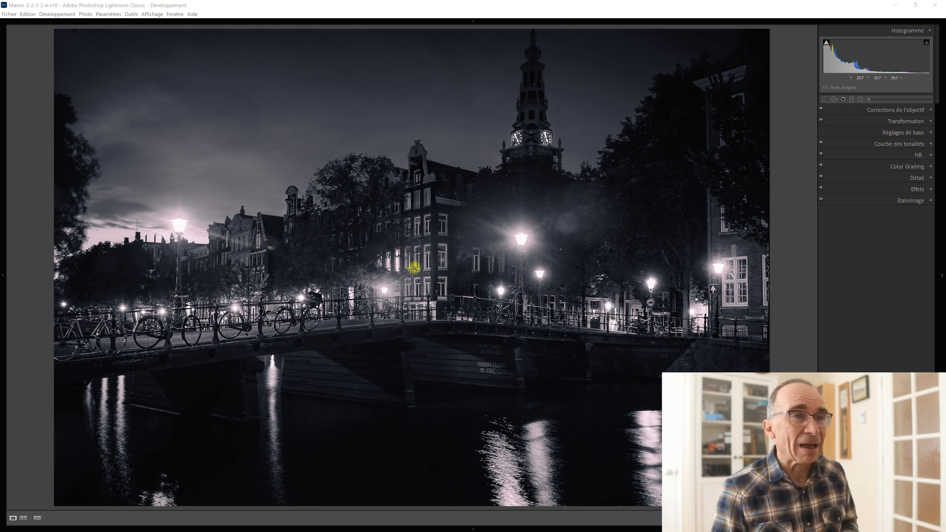
- Turn on the spot removal tool's defect visualisation and vary its threshold to examine flaws across the photo
{"action": "left_click", "coordinate": [595, 234]}
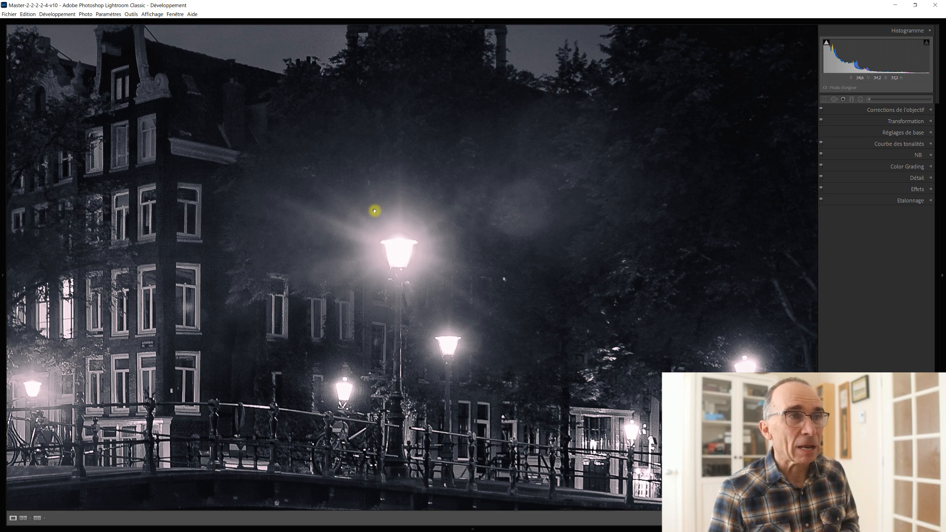
{"action": "left_click", "coordinate": [489, 223]}
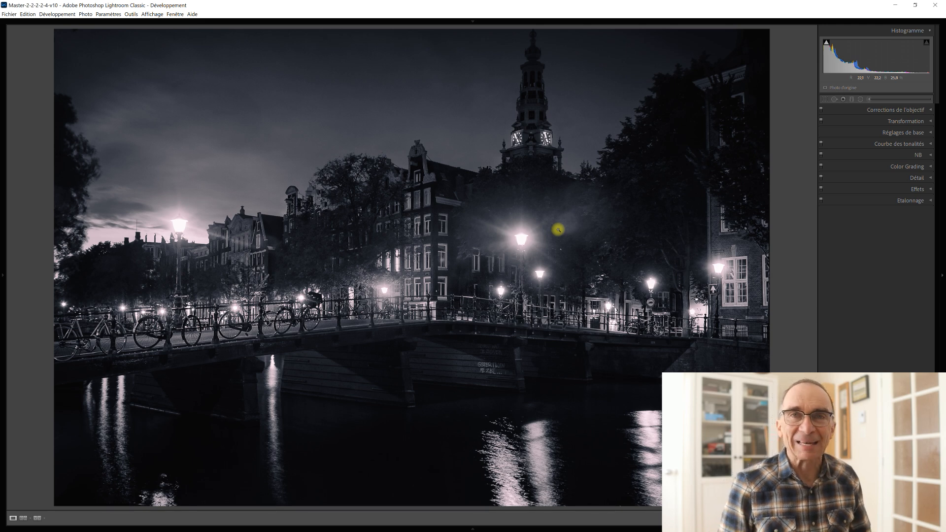
{"action": "key", "text": "q"}
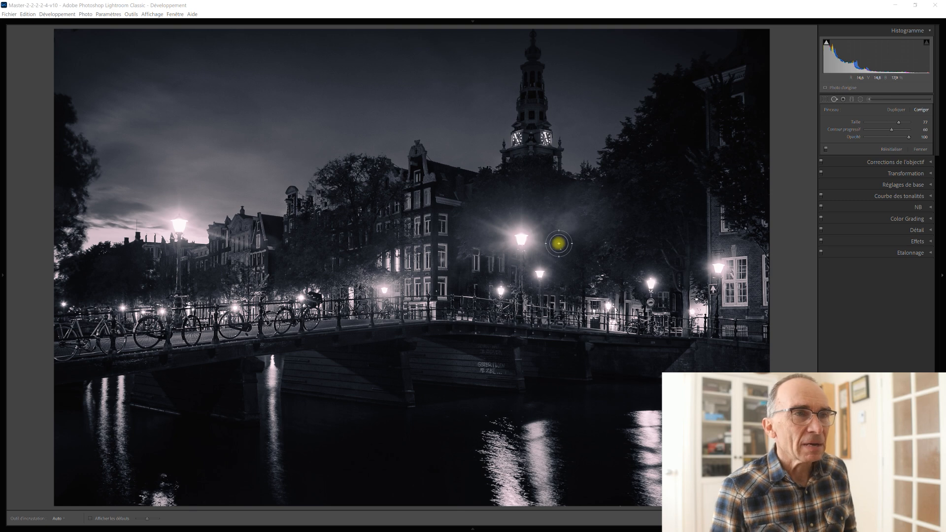
{"action": "left_click", "coordinate": [90, 519]}
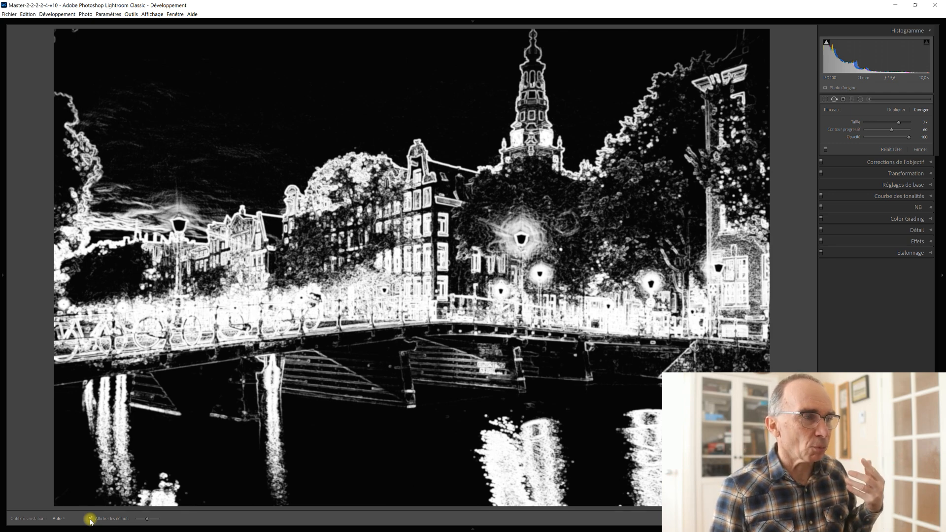
{"action": "mouse_move", "coordinate": [119, 528]}
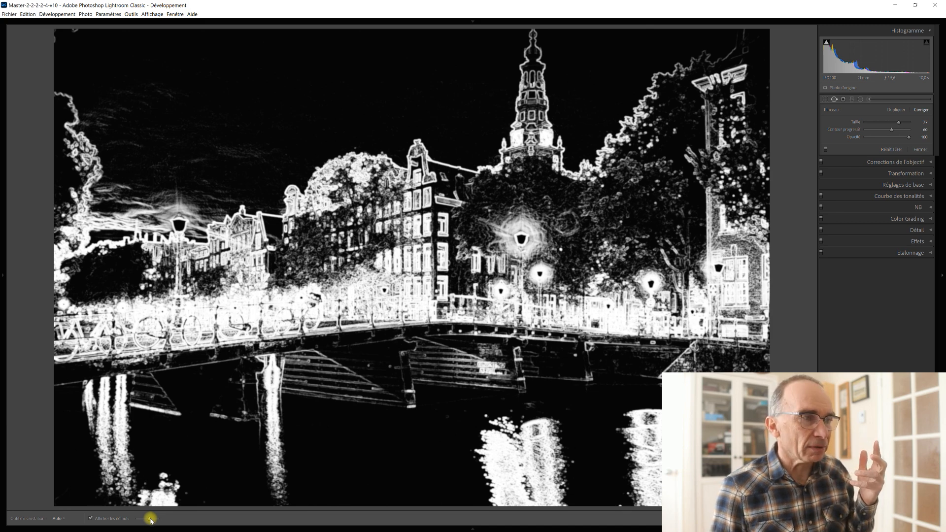
{"action": "left_click_drag", "start_coordinate": [157, 520], "coordinate": [163, 520]}
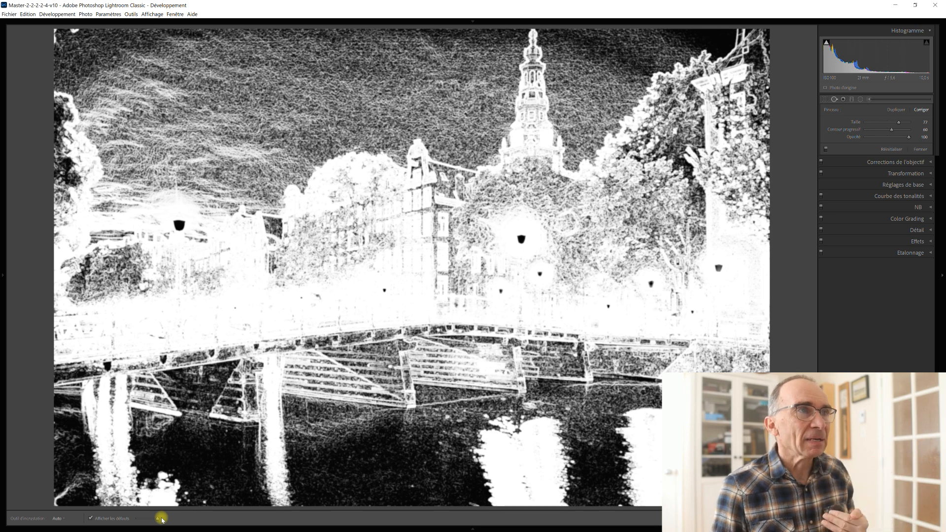
{"action": "left_click_drag", "start_coordinate": [158, 519], "coordinate": [137, 523]}
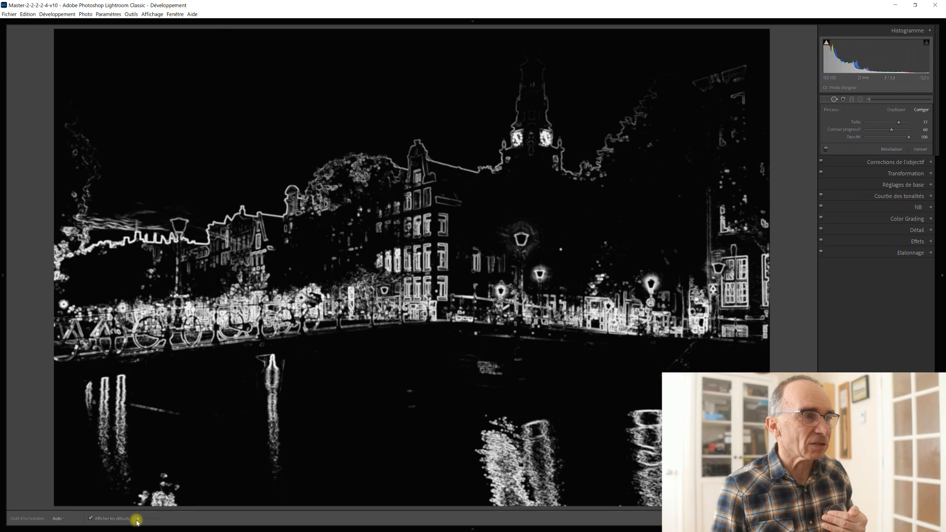
{"action": "left_click_drag", "start_coordinate": [137, 522], "coordinate": [147, 521]}
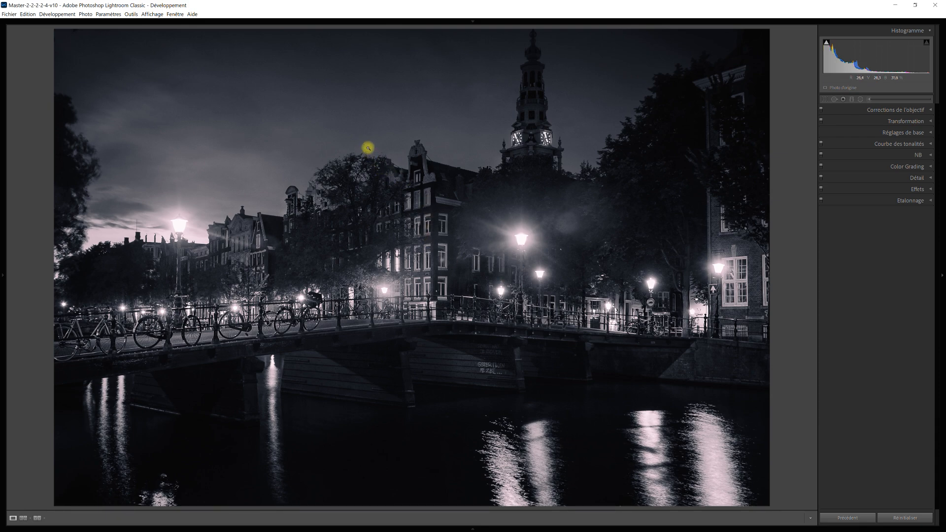
- Activate spot removal for the sky above the tree and rooftops, and set the brush size to 12
{"action": "left_click", "coordinate": [368, 148]}
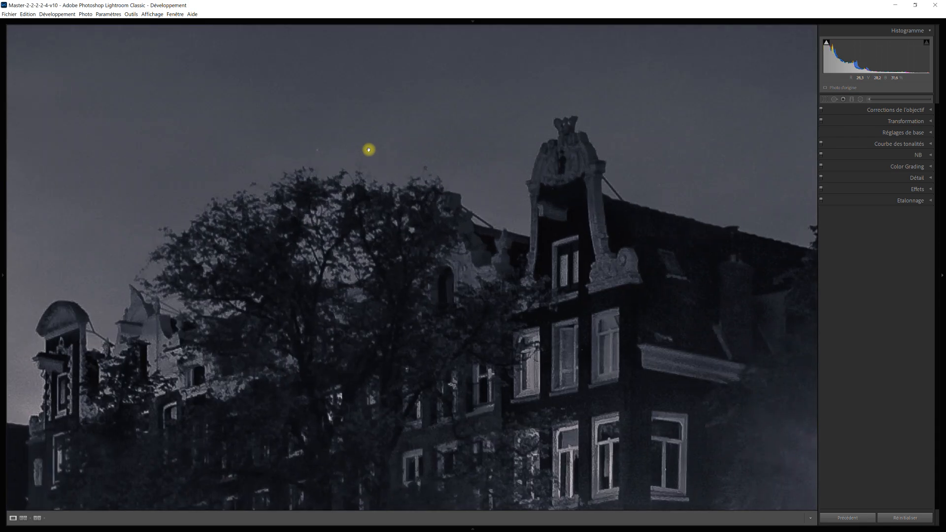
{"action": "left_click_drag", "start_coordinate": [368, 147], "coordinate": [442, 266]}
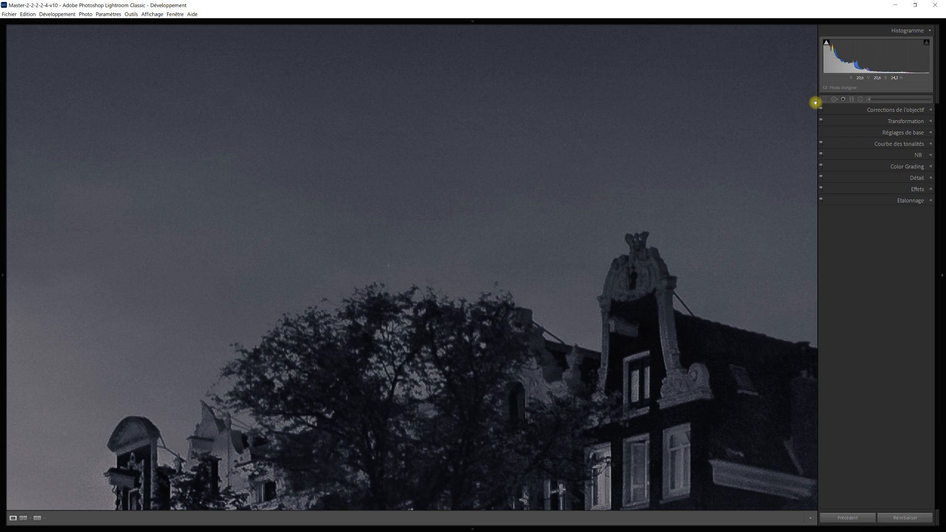
{"action": "left_click", "coordinate": [835, 99]}
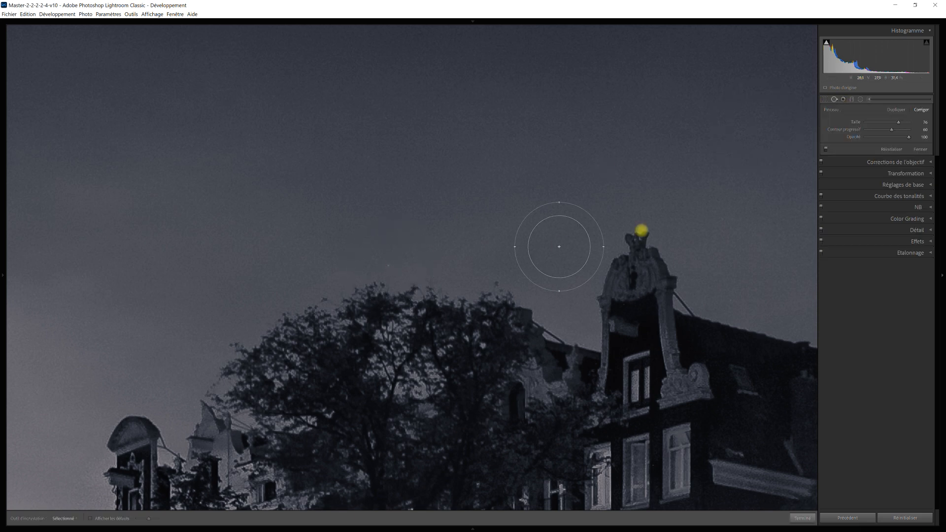
{"action": "left_click_drag", "start_coordinate": [898, 122], "coordinate": [871, 124]}
{"action": "key", "text": "Return"}
{"action": "key", "text": "space"}
- Heal the dark leaves at the sky's top edge near the upper-left corner with brush size 46, and pick a fresh source area
{"action": "left_click_drag", "start_coordinate": [306, 237], "coordinate": [600, 339]}
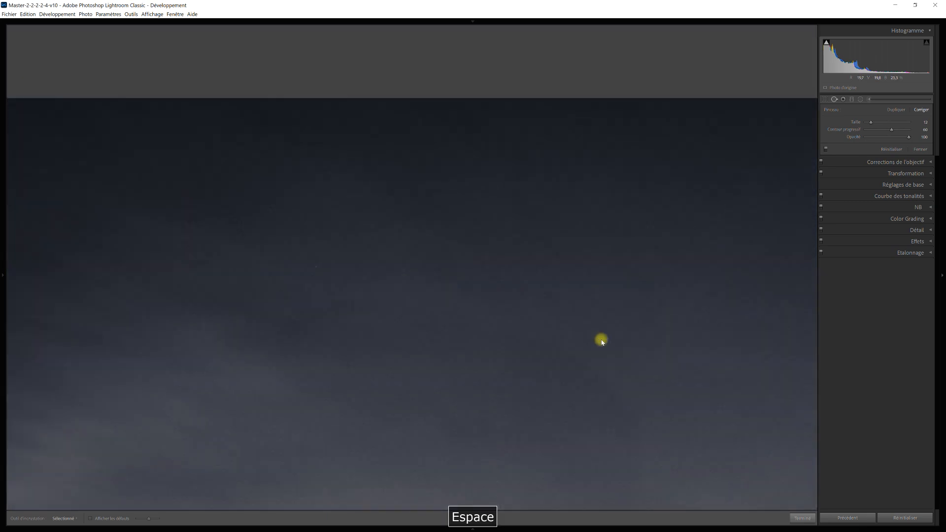
{"action": "mouse_move", "coordinate": [268, 239]}
{"action": "left_mouse_down"}
{"action": "mouse_move", "coordinate": [578, 245]}
{"action": "mouse_move", "coordinate": [568, 244]}
{"action": "left_mouse_up"}
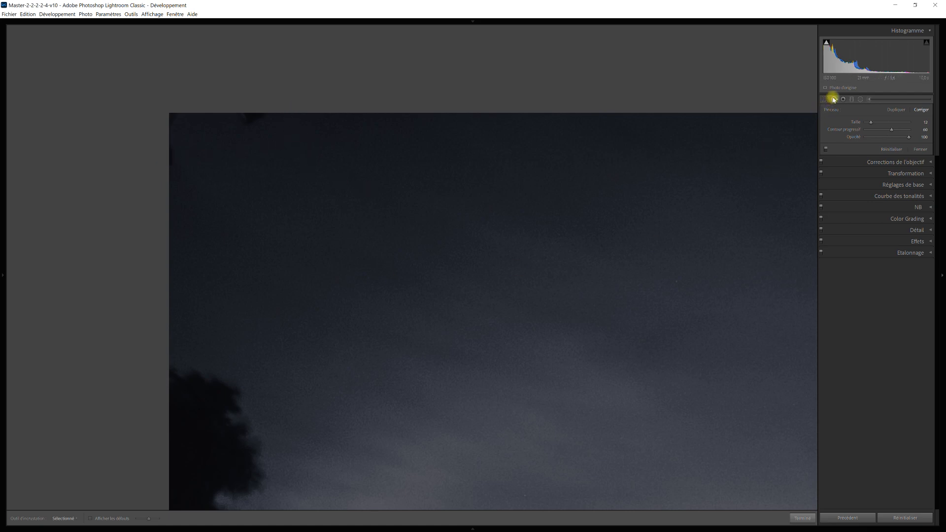
{"action": "left_click_drag", "start_coordinate": [871, 123], "coordinate": [881, 123]}
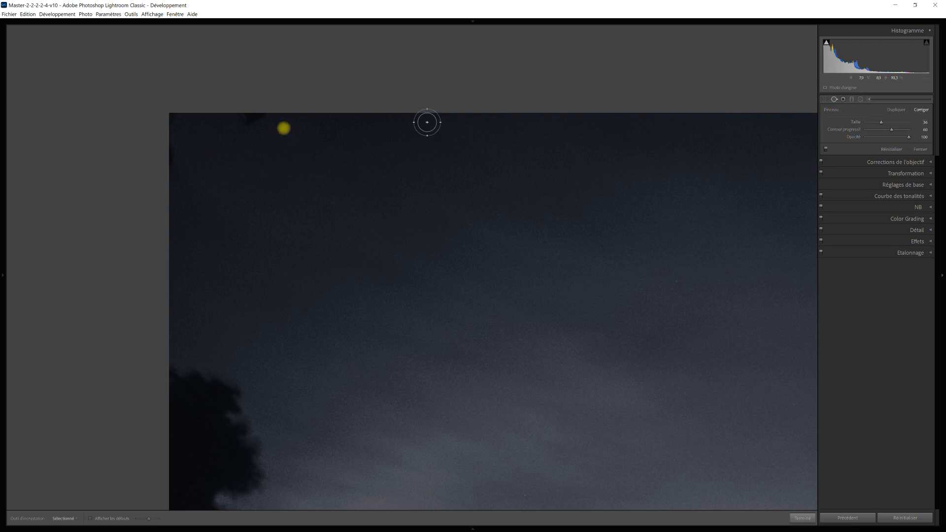
{"action": "left_click_drag", "start_coordinate": [883, 125], "coordinate": [887, 122]}
{"action": "left_click_drag", "start_coordinate": [217, 150], "coordinate": [253, 118]}
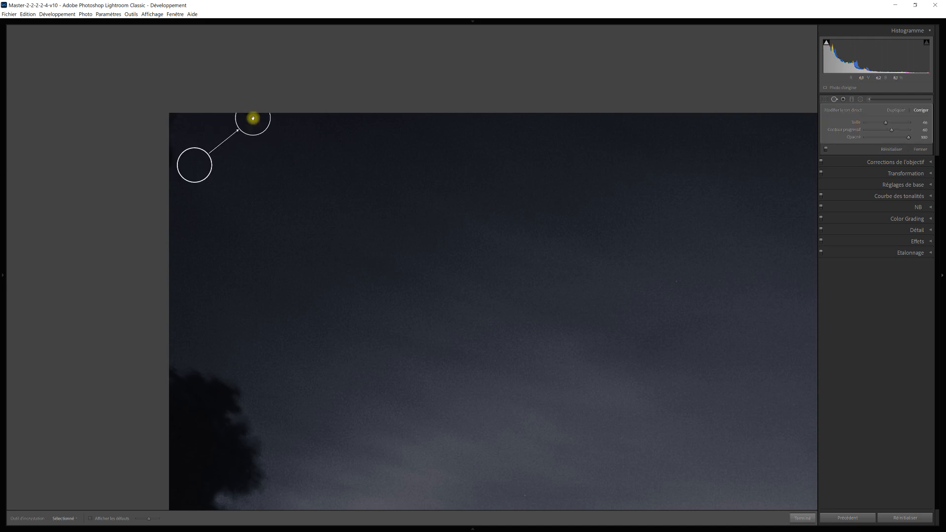
{"action": "key", "text": "slash"}
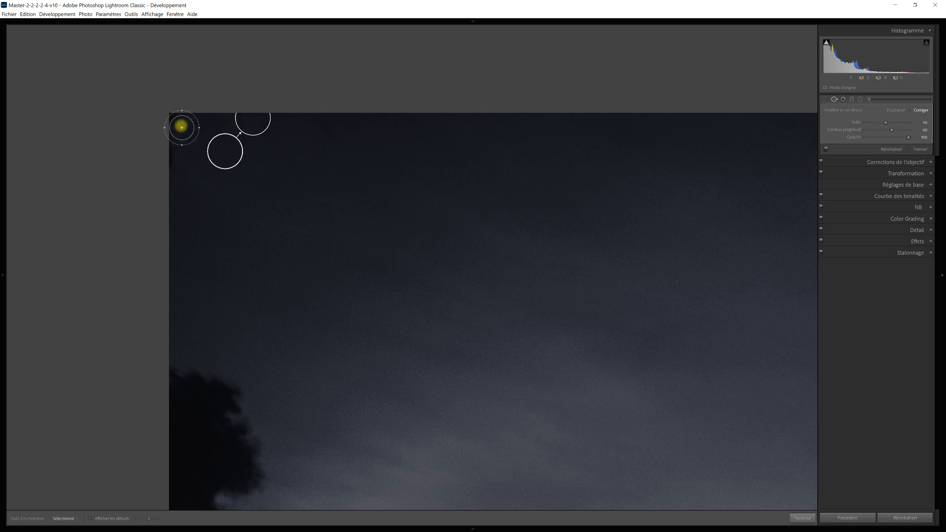
- Heal the photo's upper-left corner and the dark mark just below it on the left edge, and close spot removal
{"action": "left_click", "coordinate": [174, 118]}
{"action": "key", "text": "slash"}
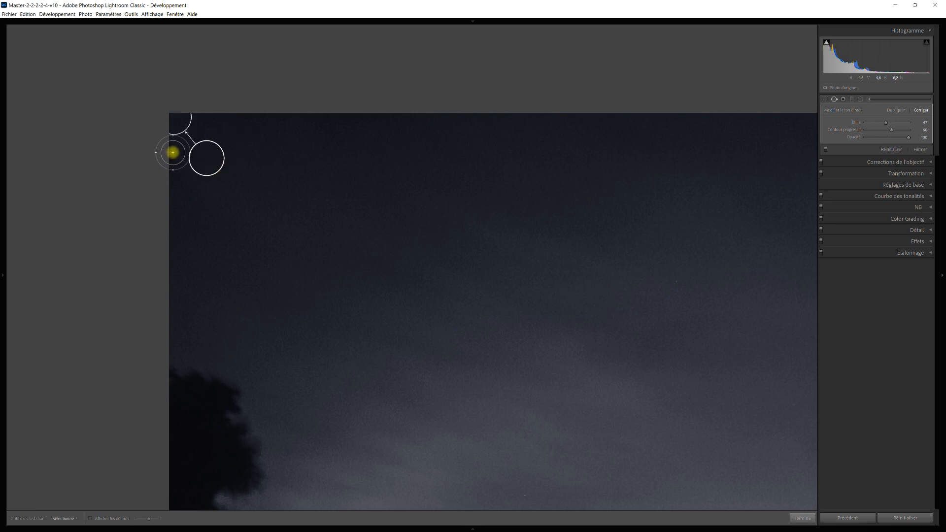
{"action": "left_click", "coordinate": [172, 153]}
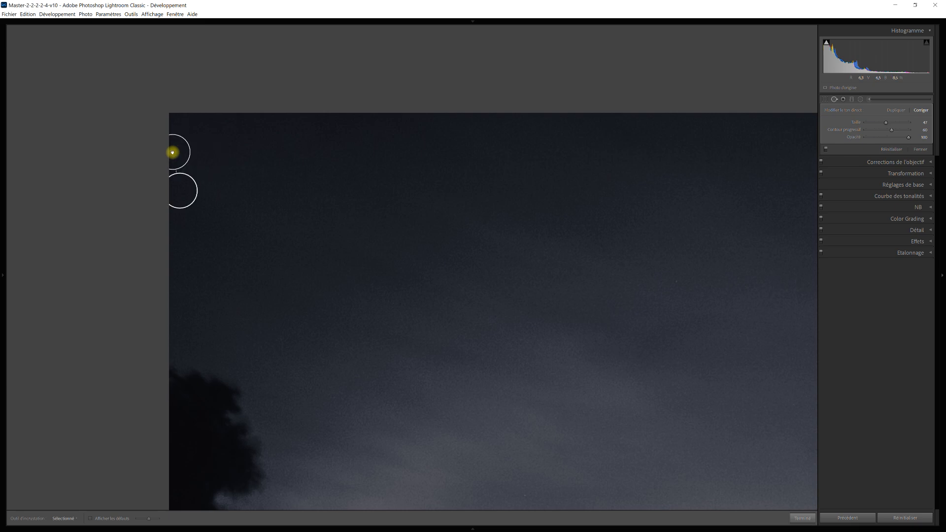
{"action": "key", "text": "Return"}
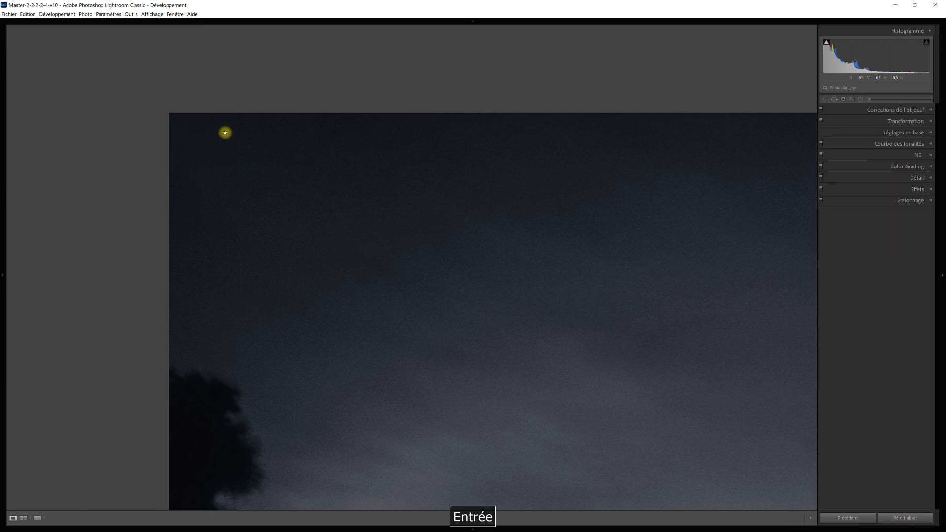
- Cover the round lens flare beside the large street lamp with a large healing spot, and move its source to the foliage left of the lamp
{"action": "left_click", "coordinate": [405, 206]}
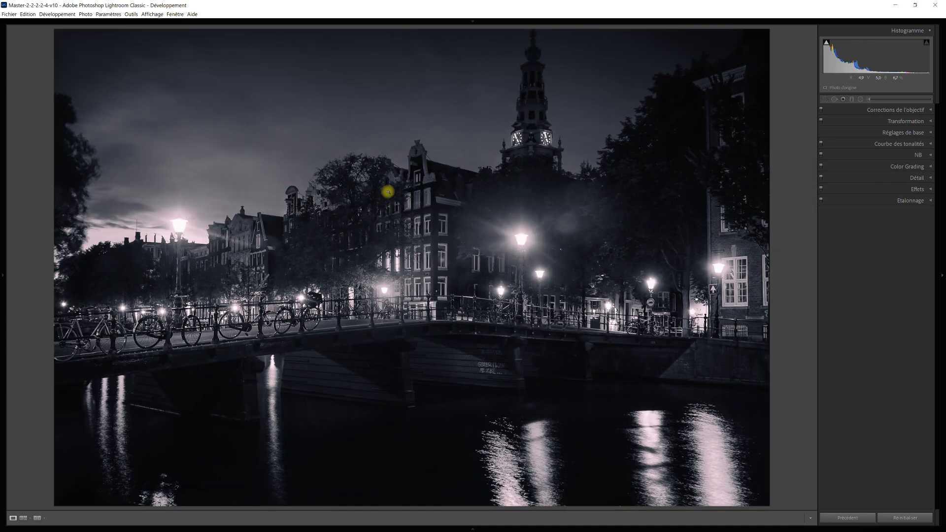
{"action": "left_click", "coordinate": [581, 226]}
{"action": "left_click", "coordinate": [581, 225]}
{"action": "left_click_drag", "start_coordinate": [579, 209], "coordinate": [598, 256]}
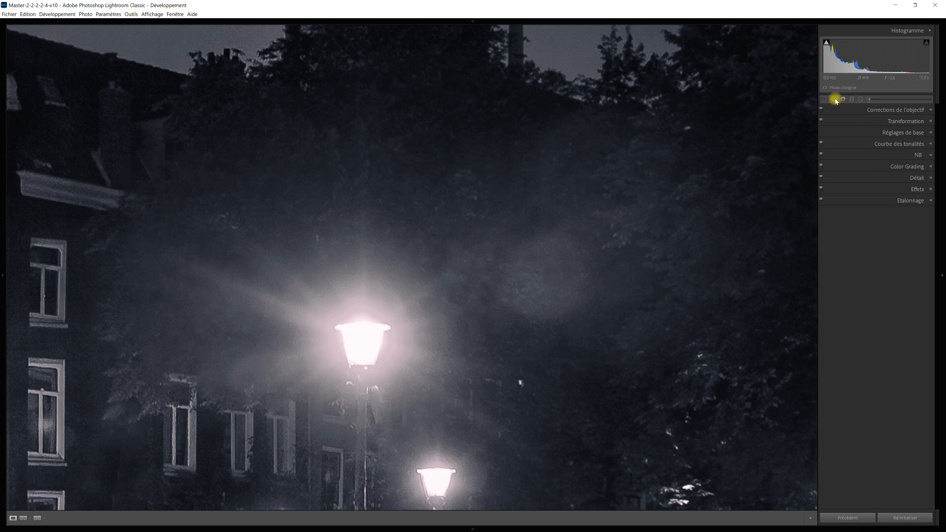
{"action": "key", "text": "q"}
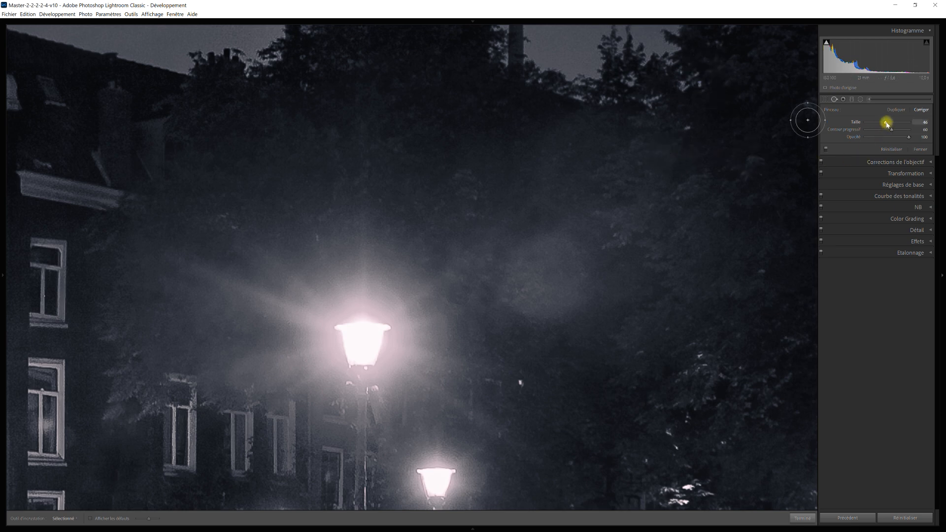
{"action": "left_click_drag", "start_coordinate": [888, 125], "coordinate": [901, 125]}
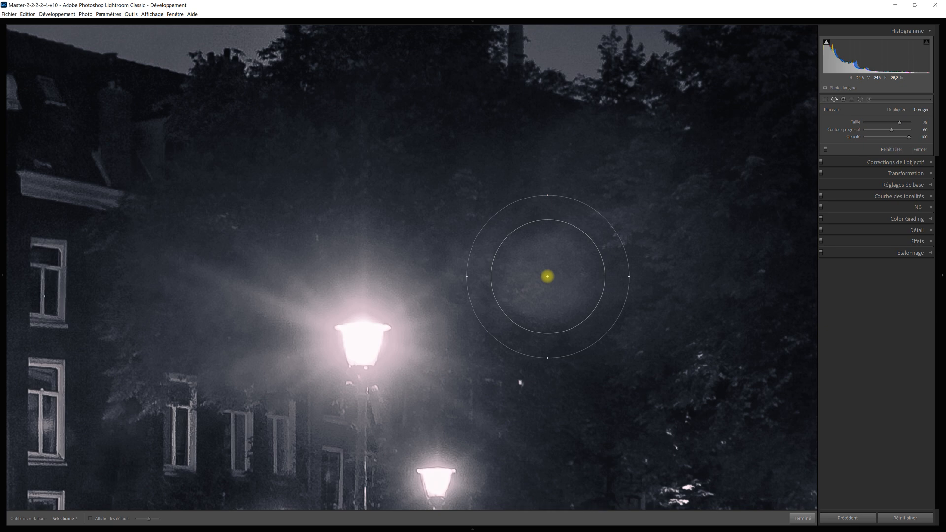
{"action": "left_click", "coordinate": [549, 277]}
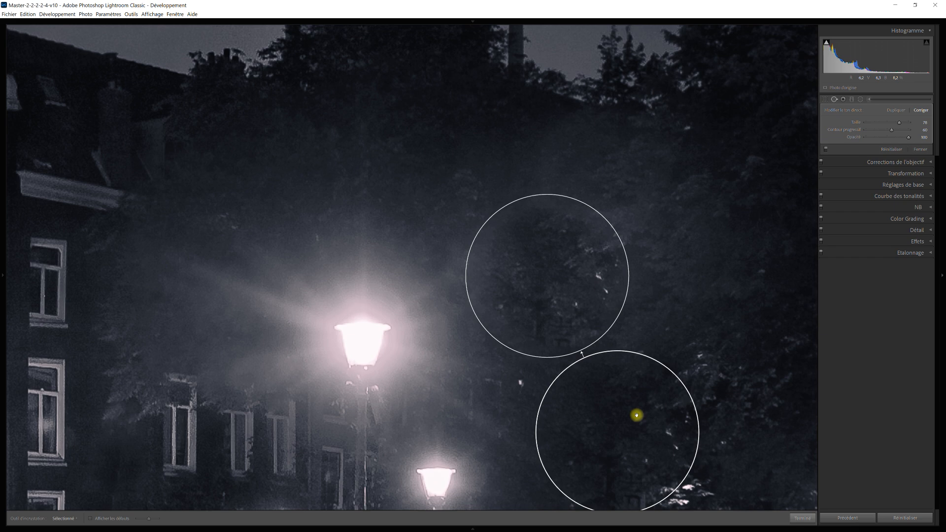
{"action": "left_click_drag", "start_coordinate": [637, 416], "coordinate": [297, 314]}
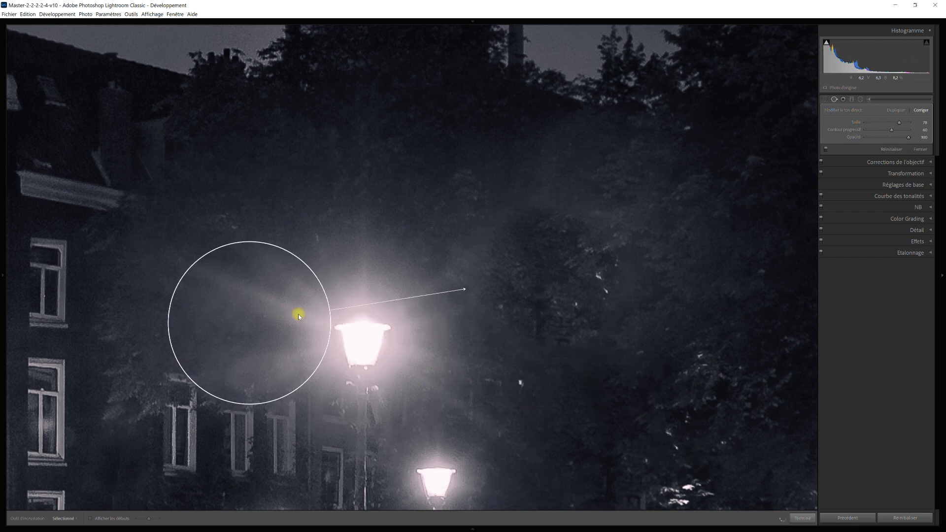
{"action": "left_click_drag", "start_coordinate": [238, 308], "coordinate": [189, 252]}
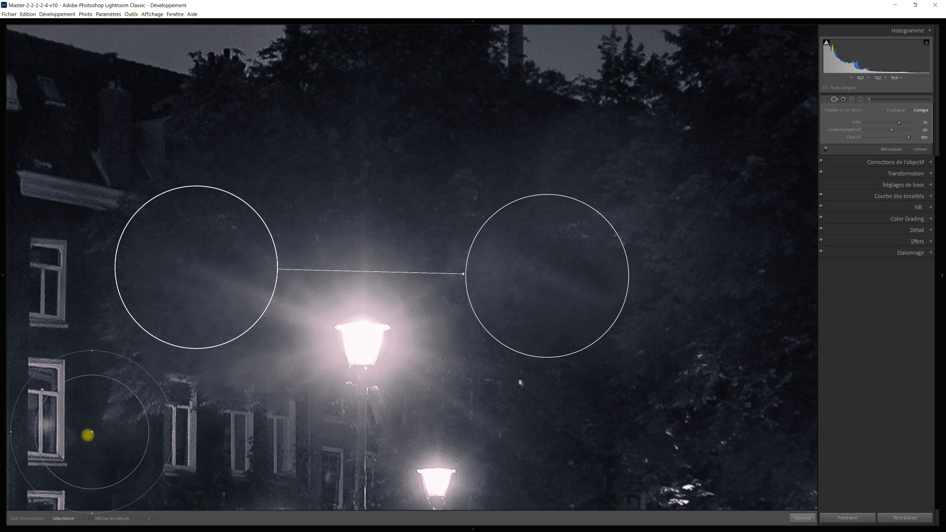
- Try the tool overlay display modes Toujours and Auto, and return it to Sélectionné
{"action": "left_click", "coordinate": [64, 519]}
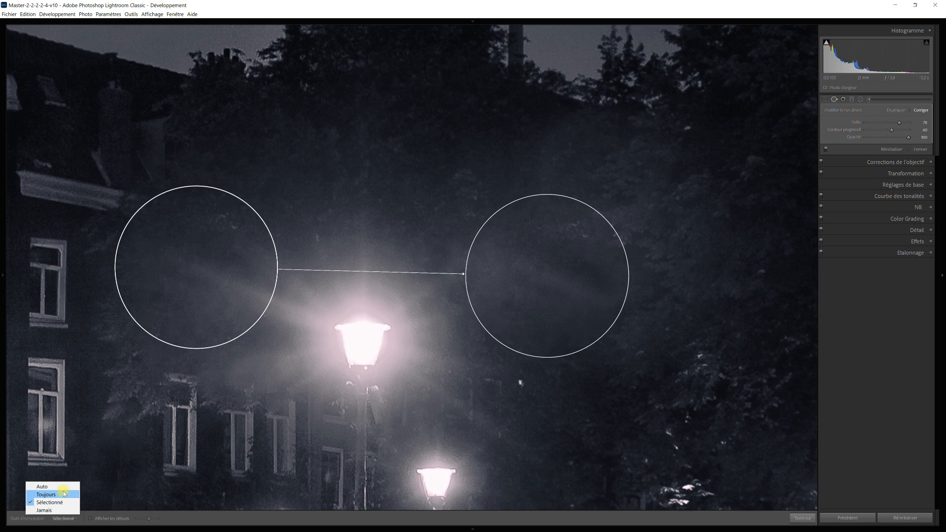
{"action": "left_click", "coordinate": [64, 494]}
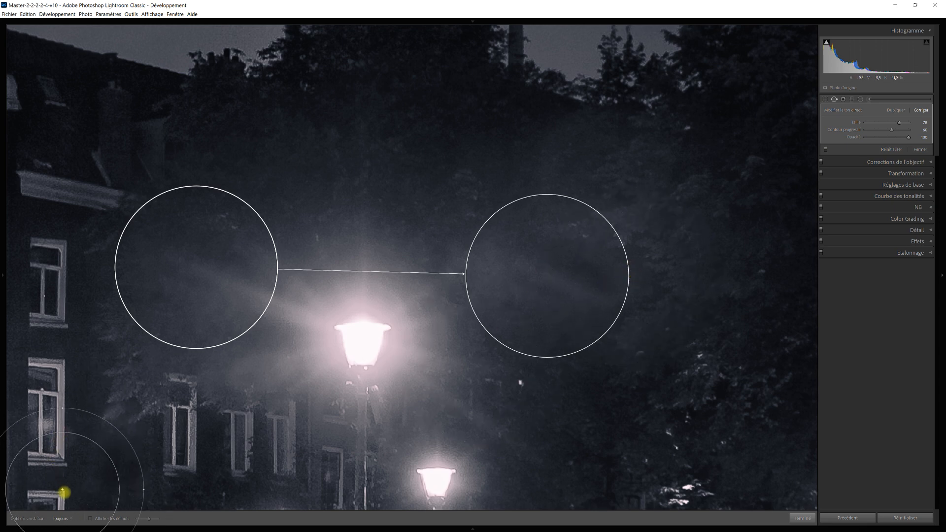
{"action": "left_click", "coordinate": [63, 517]}
{"action": "left_click", "coordinate": [69, 485]}
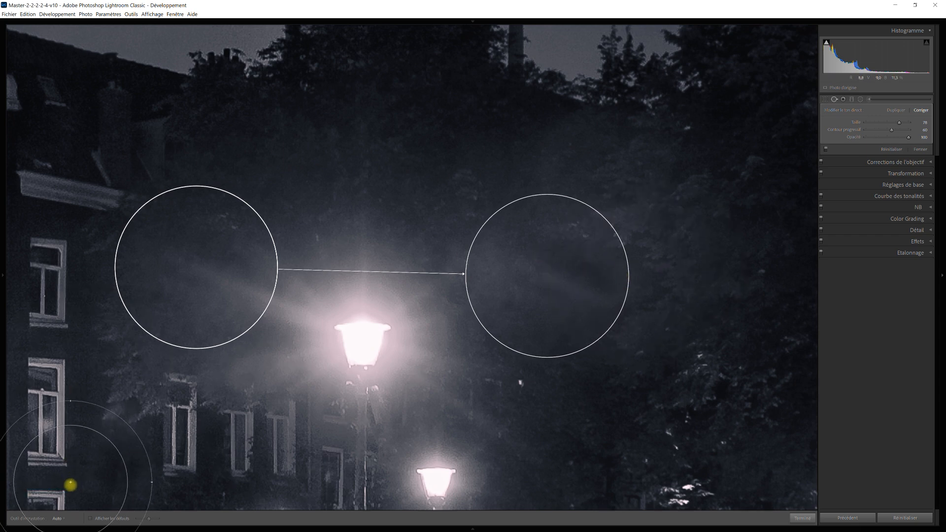
{"action": "left_click", "coordinate": [59, 519]}
{"action": "left_click", "coordinate": [51, 503]}
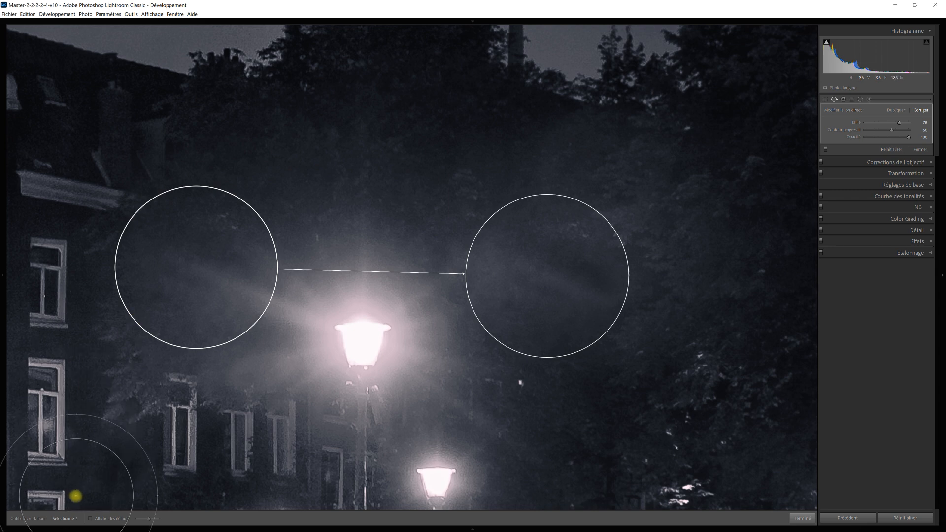
- Hide the tool overlay with Jamais while adding a smaller healing spot in the foliage right of the lamp, and restore it to Sélectionné
{"action": "left_click", "coordinate": [72, 519]}
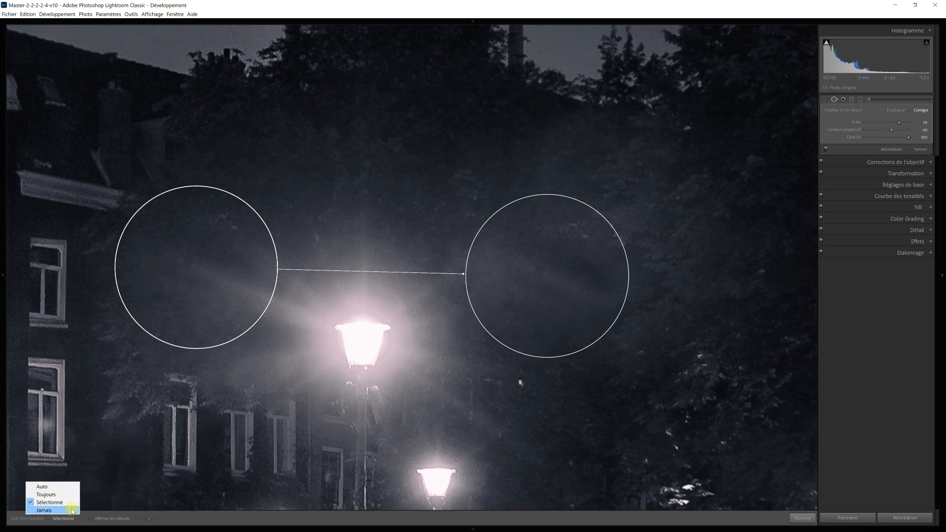
{"action": "left_click", "coordinate": [72, 511]}
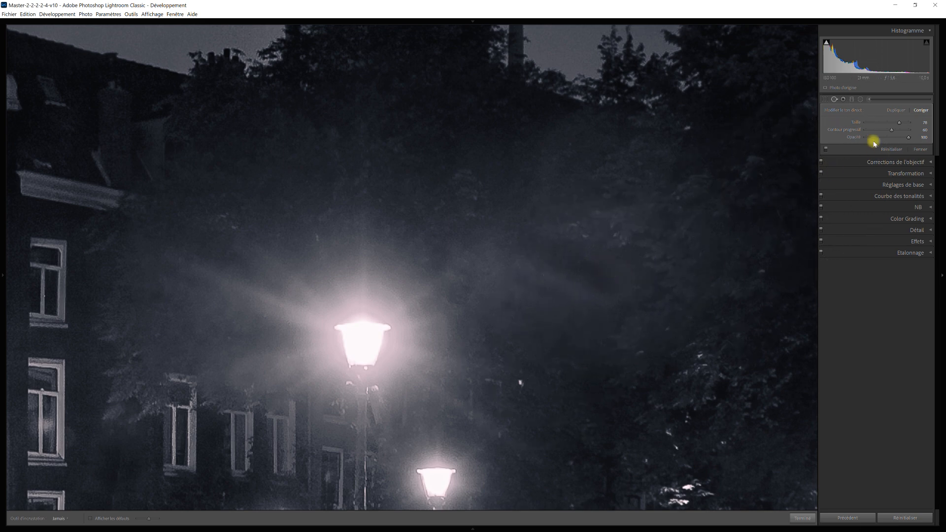
{"action": "left_click_drag", "start_coordinate": [899, 123], "coordinate": [899, 123]}
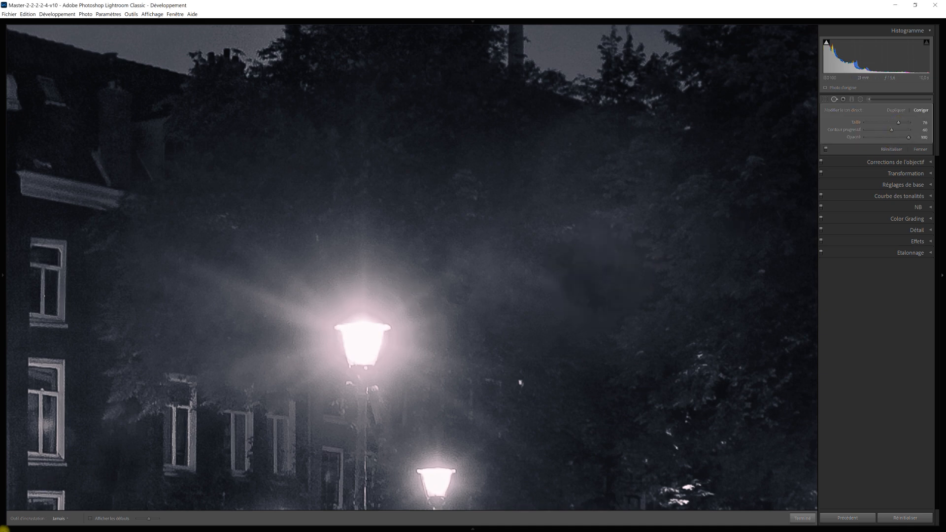
{"action": "left_click", "coordinate": [60, 519]}
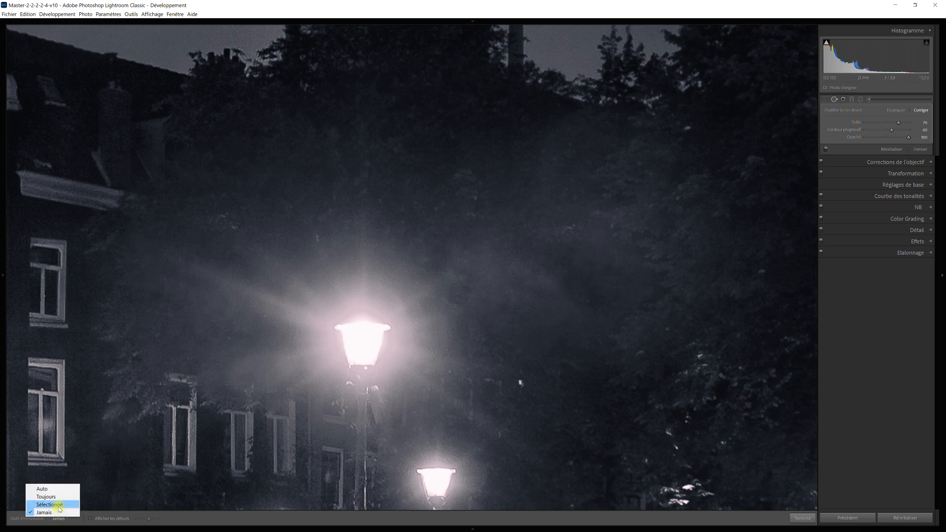
{"action": "left_click", "coordinate": [59, 505]}
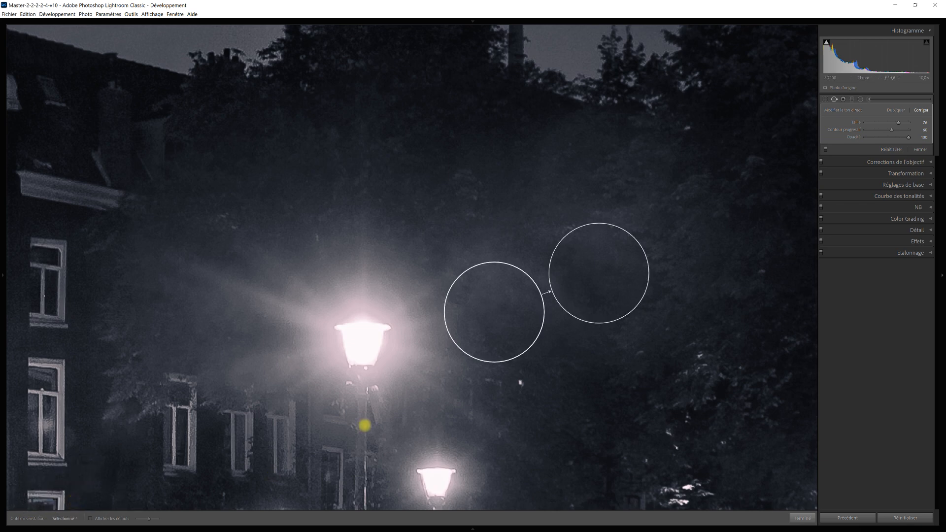
- Try a larger size for the foliage healing spot, restore 76, and shift the spot slightly towards the large lamp with a newly sampled source
{"action": "left_click", "coordinate": [632, 278]}
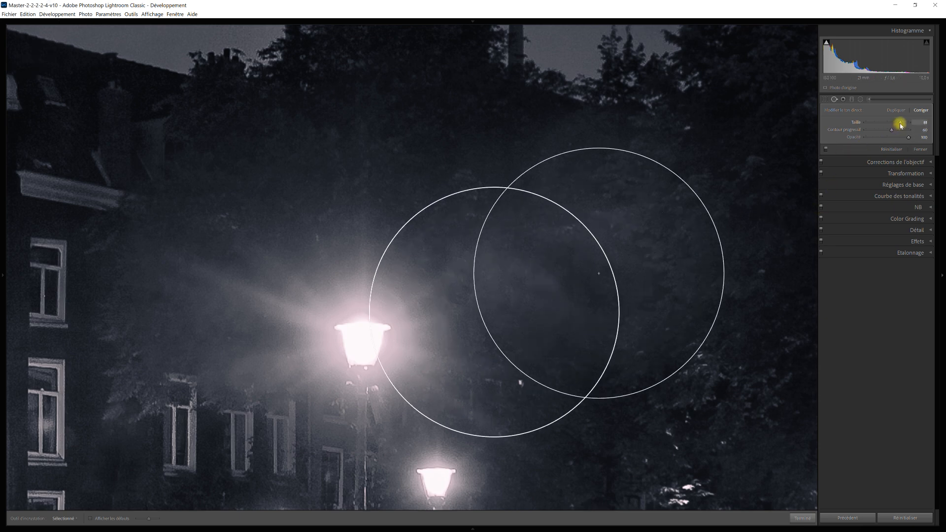
{"action": "left_click_drag", "start_coordinate": [900, 124], "coordinate": [899, 124]}
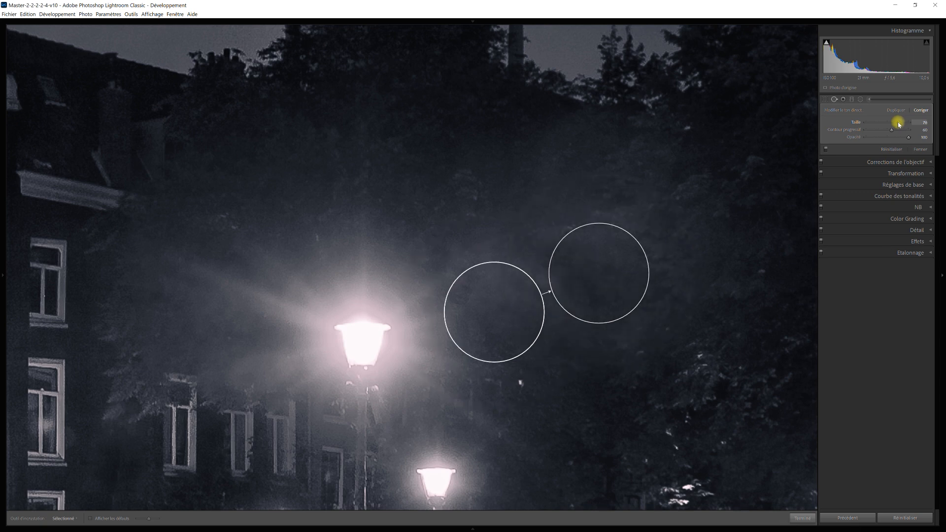
{"action": "mouse_move", "coordinate": [596, 276]}
{"action": "left_mouse_down"}
{"action": "mouse_move", "coordinate": [581, 276]}
{"action": "mouse_move", "coordinate": [593, 277]}
{"action": "left_mouse_up"}
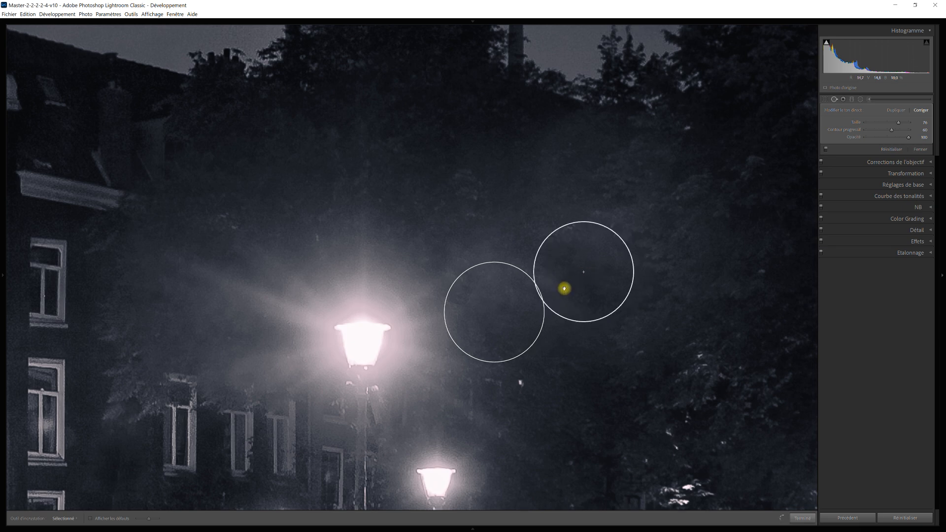
{"action": "key", "text": "slash"}
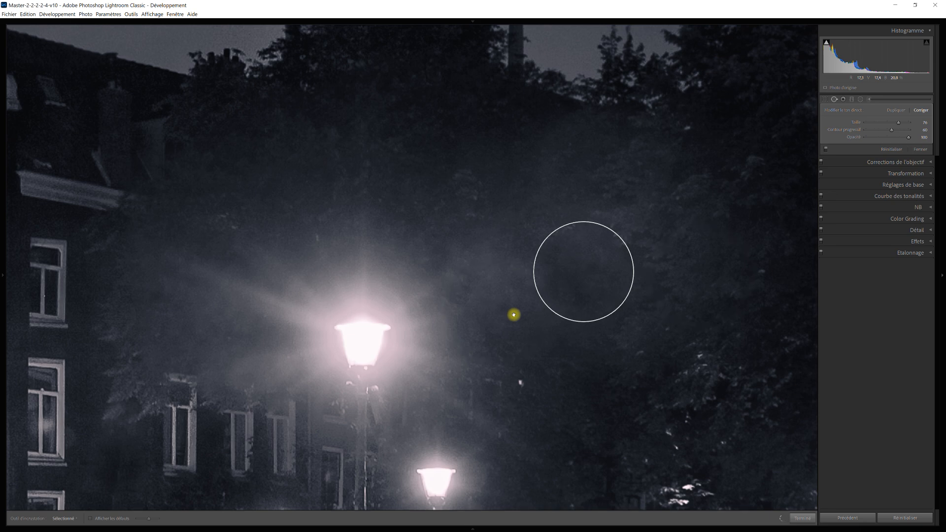
{"action": "mouse_move", "coordinate": [602, 300]}
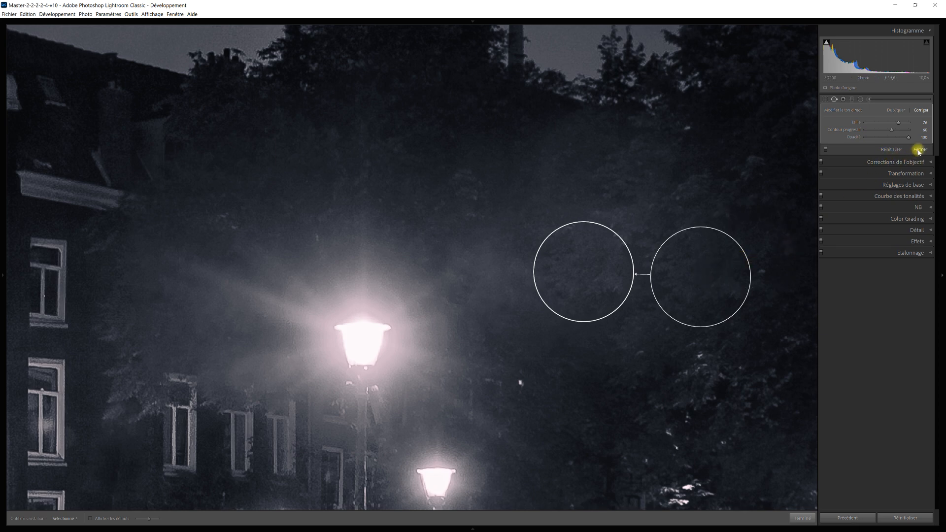
- Set the tool overlay display to Auto and close spot removal
{"action": "left_click", "coordinate": [65, 520]}
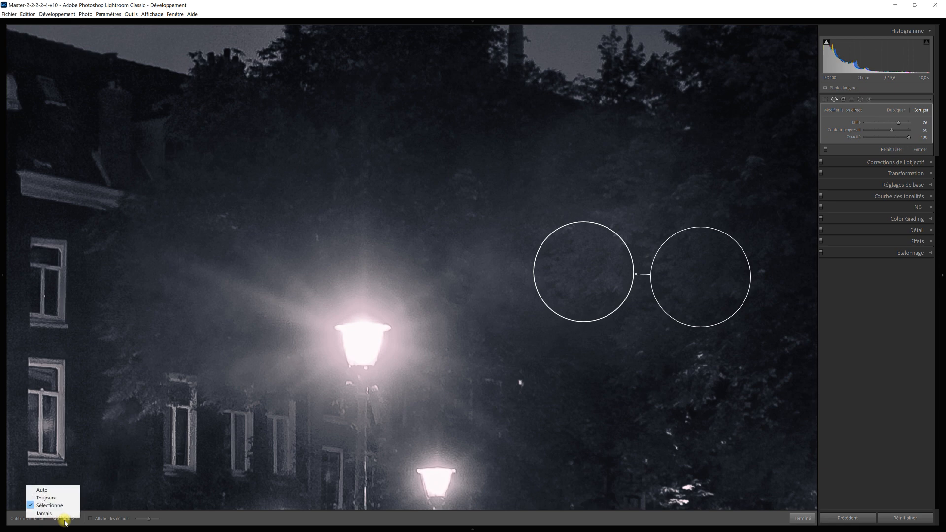
{"action": "left_click", "coordinate": [57, 489]}
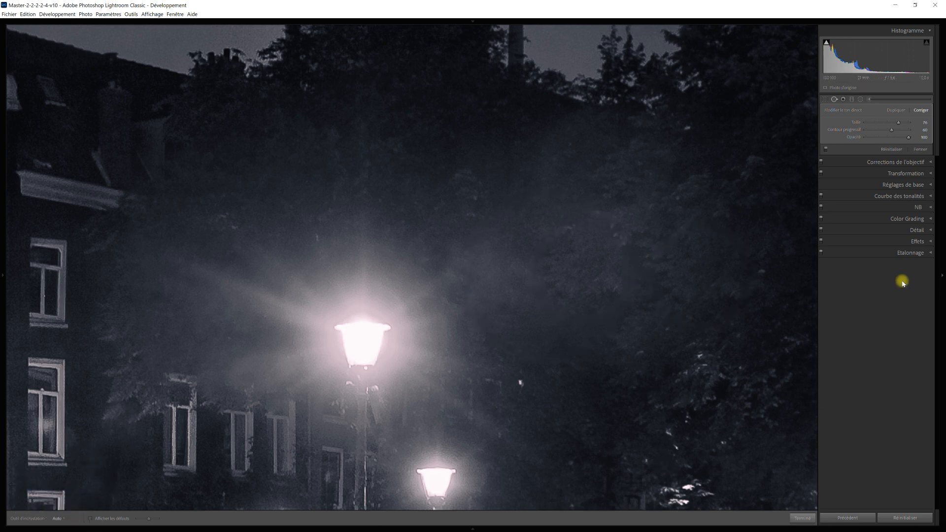
{"action": "left_click", "coordinate": [916, 151]}
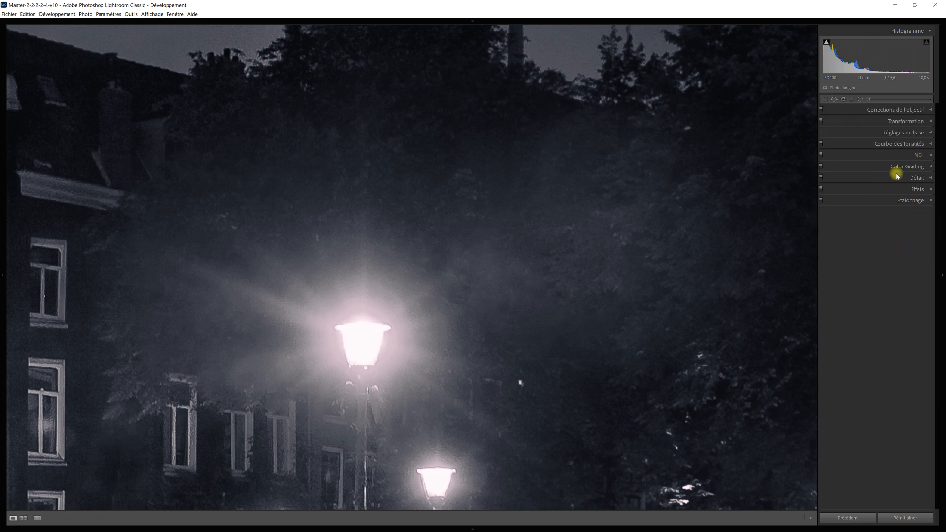
- Check the retouched lens flare area in the full photo and up close, and reopen spot removal on the full photo
{"action": "left_click", "coordinate": [607, 284]}
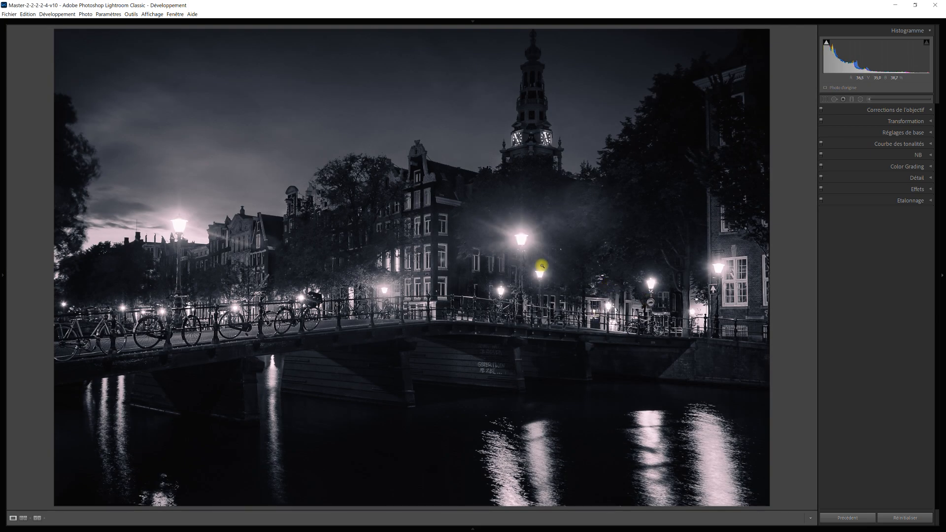
{"action": "left_click", "coordinate": [576, 226]}
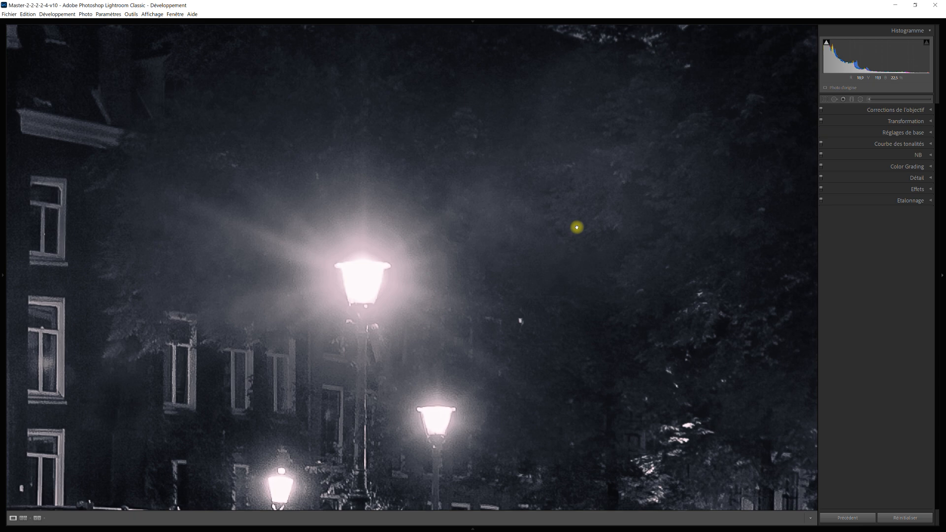
{"action": "left_click", "coordinate": [577, 227]}
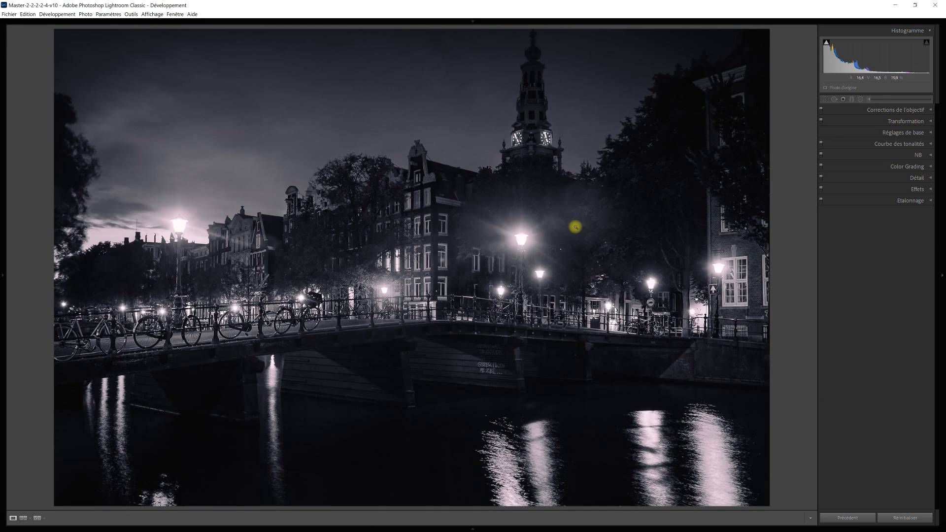
{"action": "key", "text": "q"}
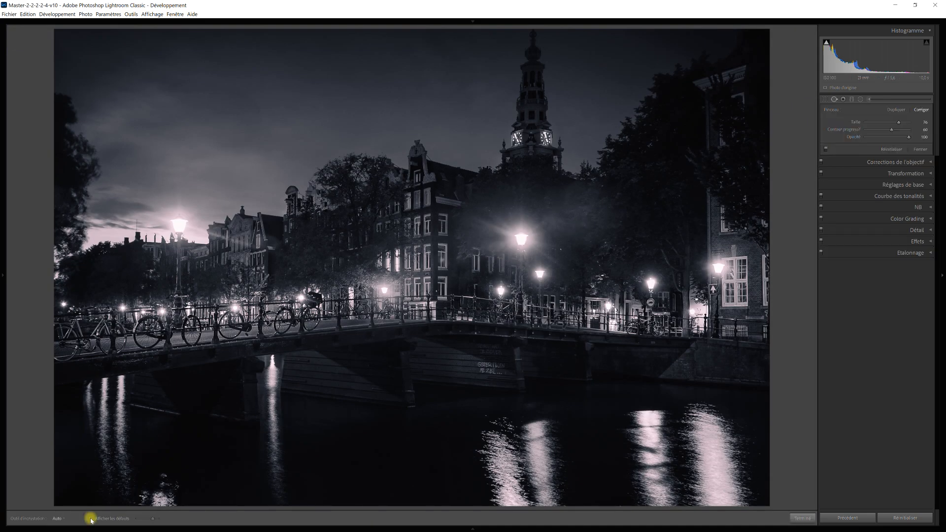